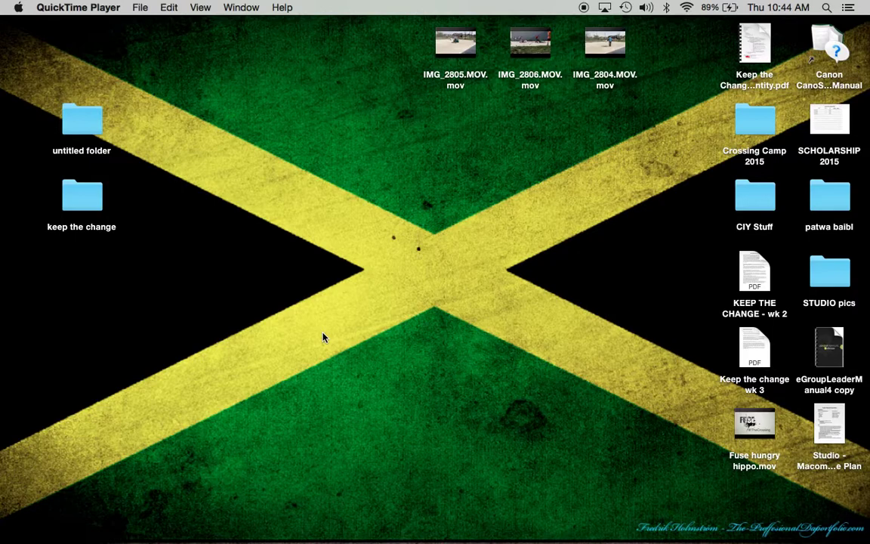
Switch to Mail and open the Planning Center scheduling request for April 25 & 26, 2015
mouse_move(336, 528)
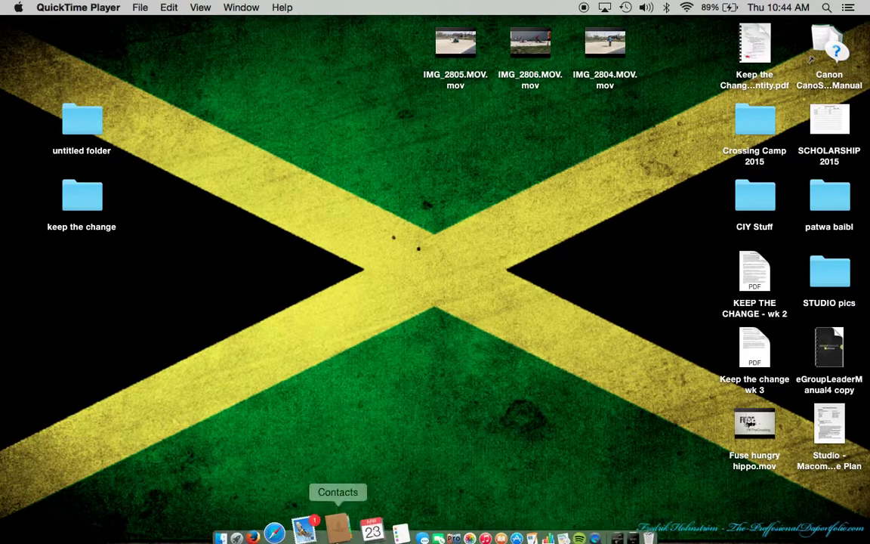
click(321, 521)
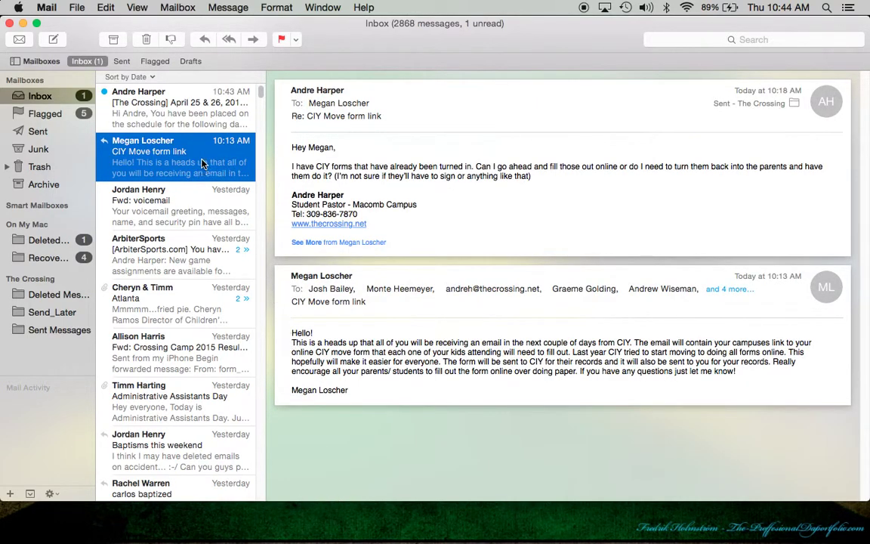
click(193, 119)
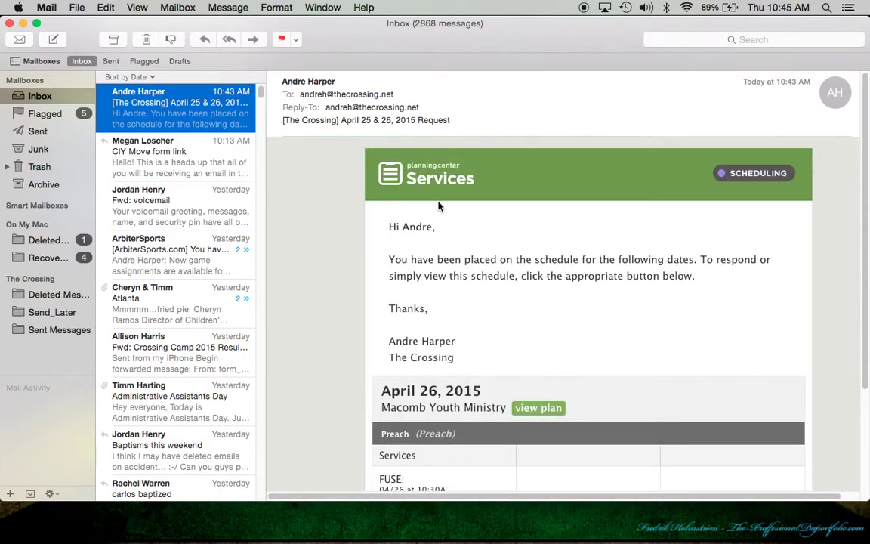
Read through the scheduling request and accept the Preach assignment for FUSE on 04/26 at 10:30A
scroll(514, 305, down, 2)
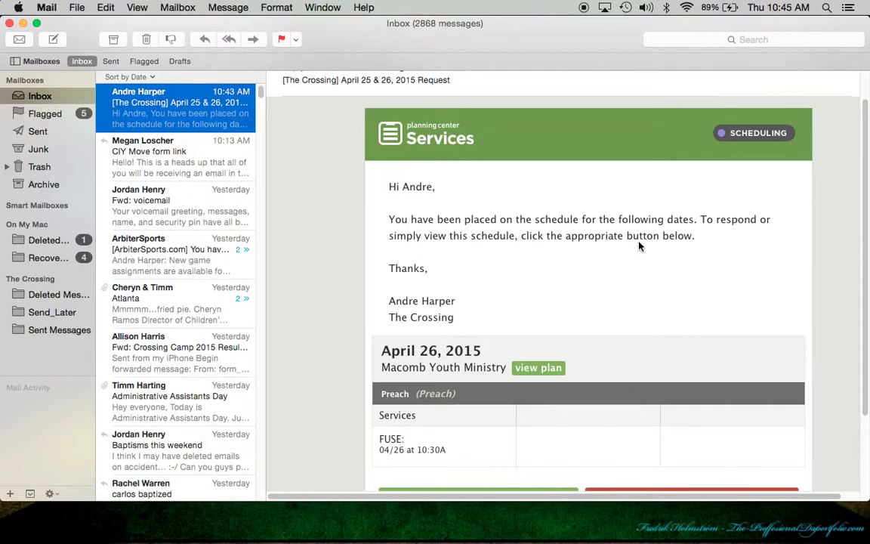
scroll(672, 245, down, 3)
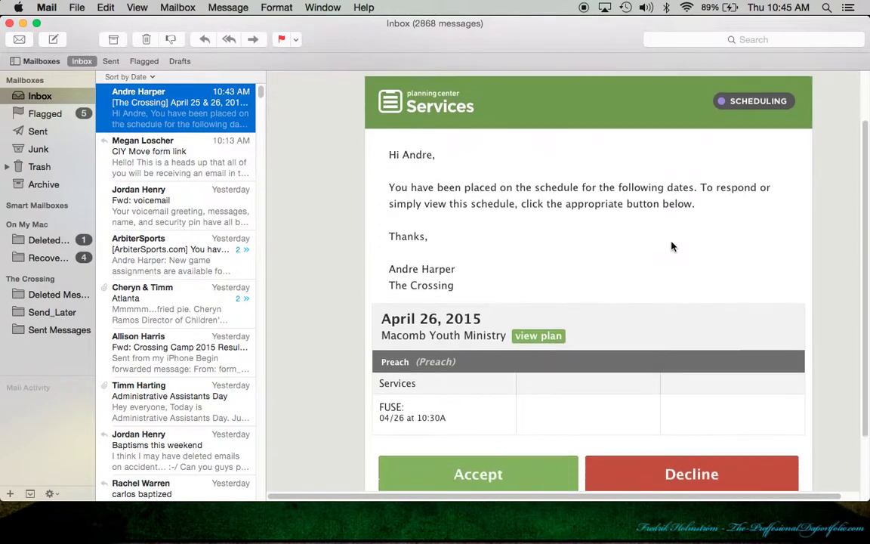
scroll(672, 245, down, 2)
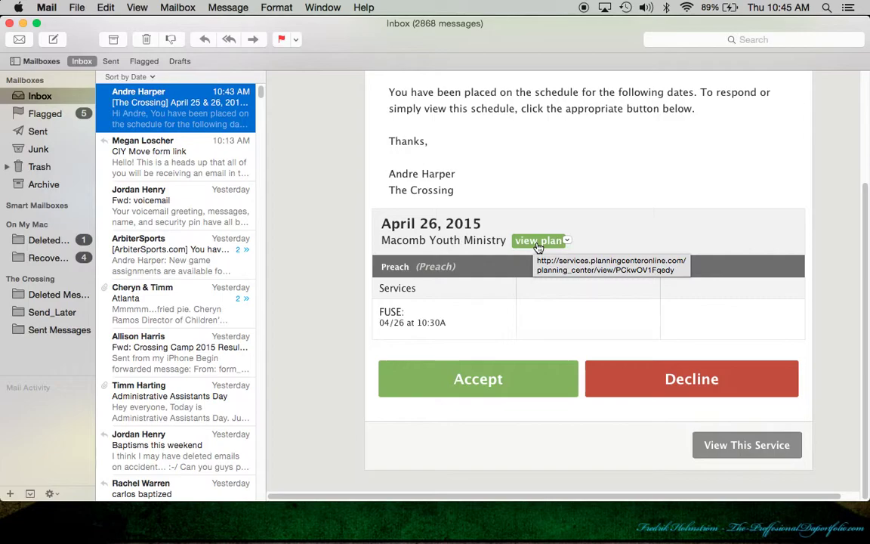
scroll(512, 173, up, 5)
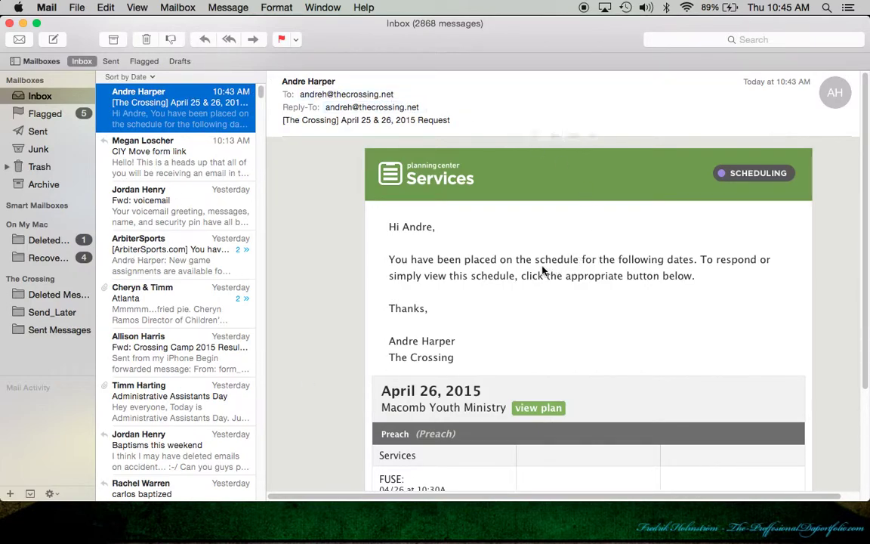
scroll(487, 239, down, 5)
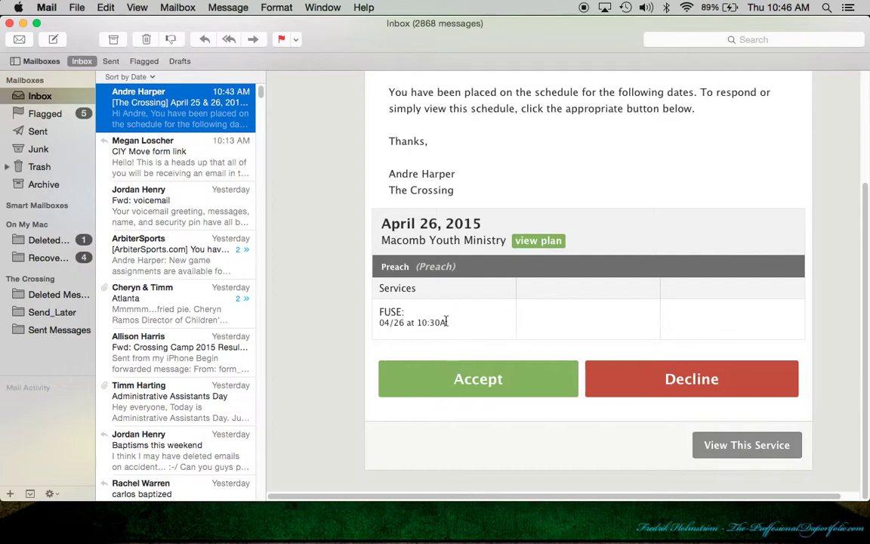
click(489, 380)
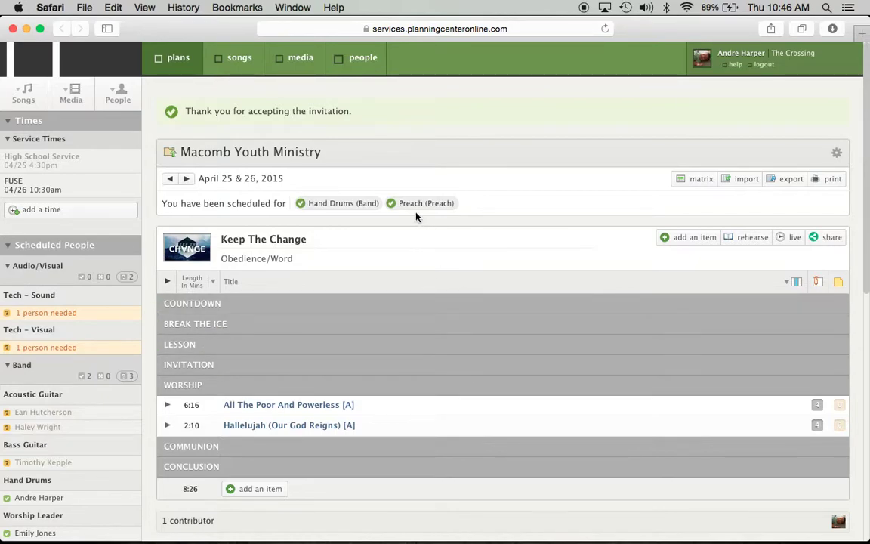
Check the service times of the accepted Preach and Hand Drums positions and look over the whole plan
mouse_move(399, 209)
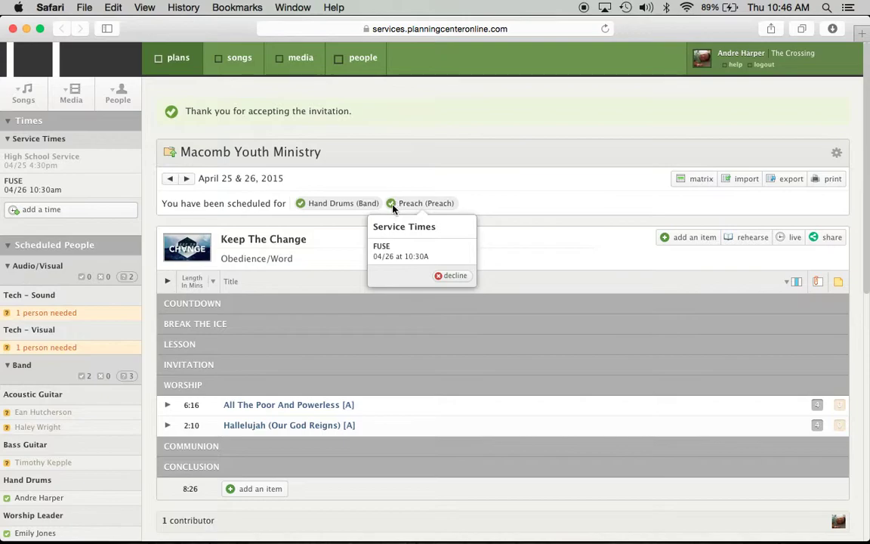
mouse_move(302, 209)
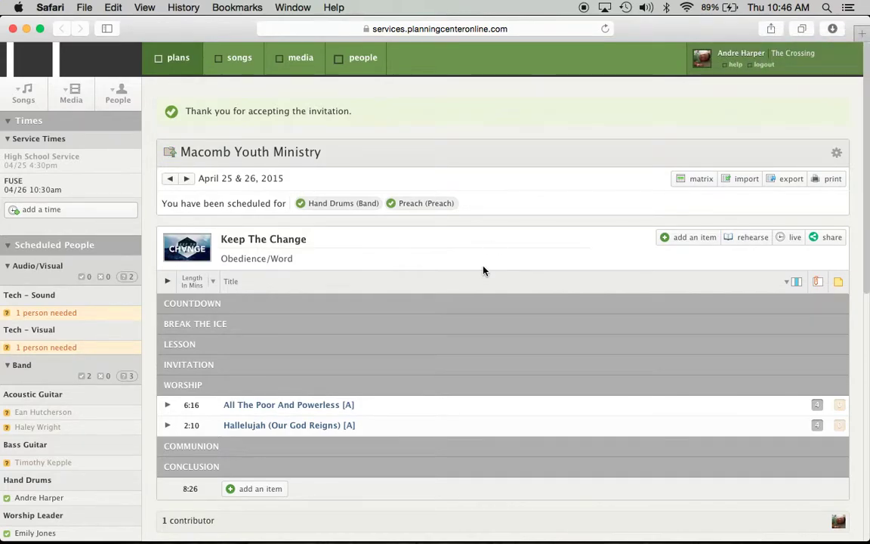
scroll(483, 270, down, 3)
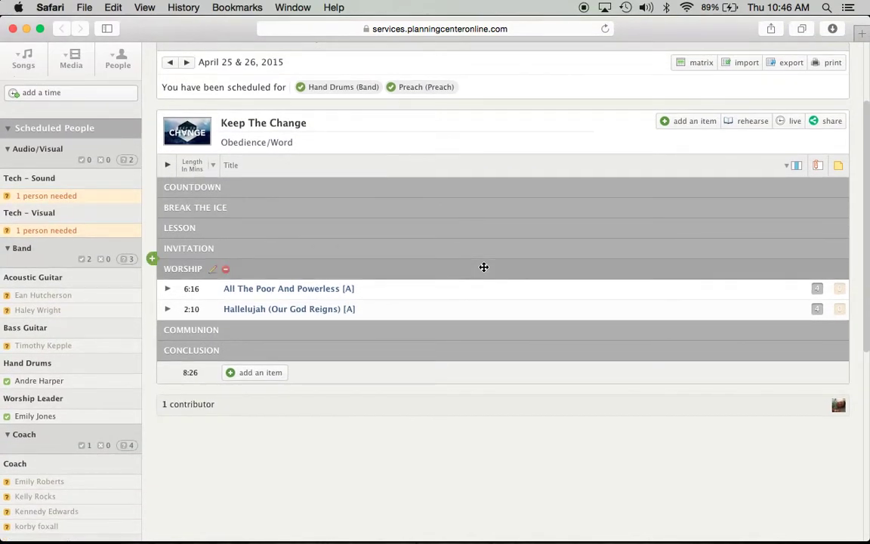
scroll(483, 267, down, 4)
scroll(483, 270, up, 7)
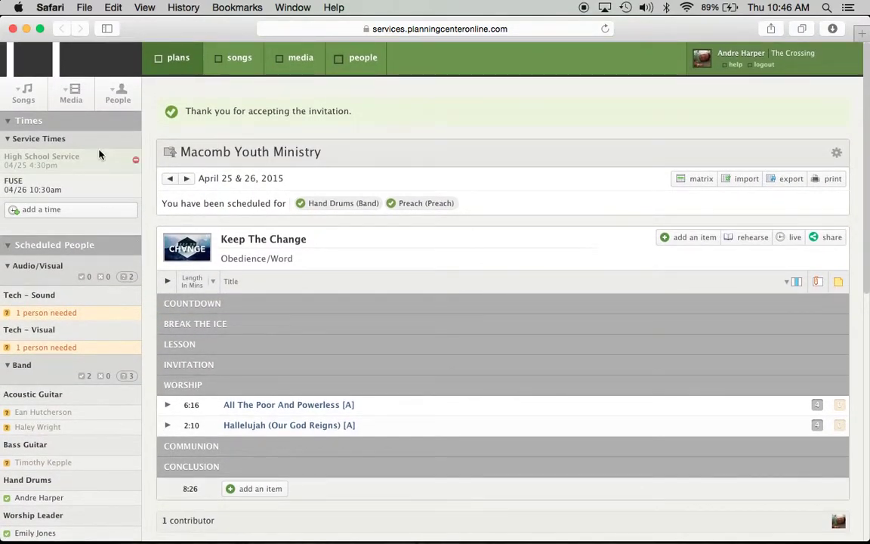
Collapse the Audio/Visual team and review the scheduled people and their response status in the Band, Coach and Preach teams
scroll(101, 151, down, 1)
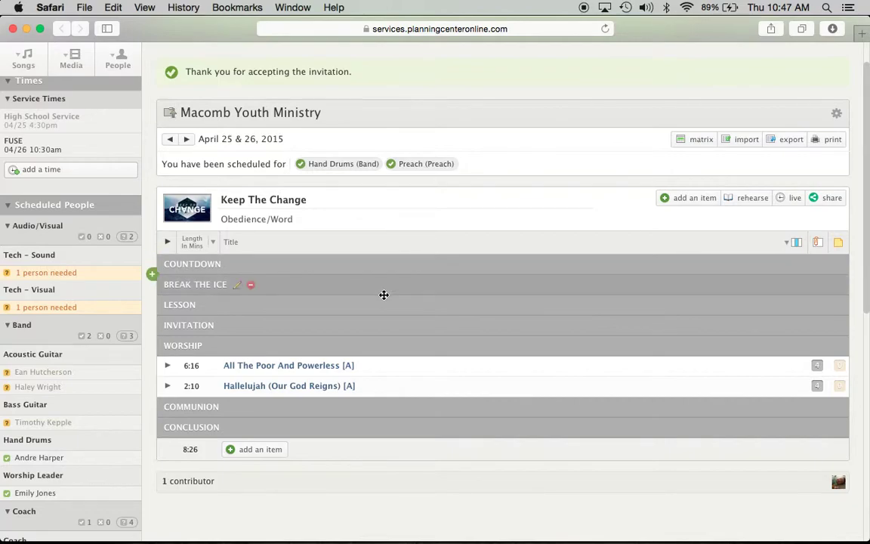
scroll(383, 293, down, 1)
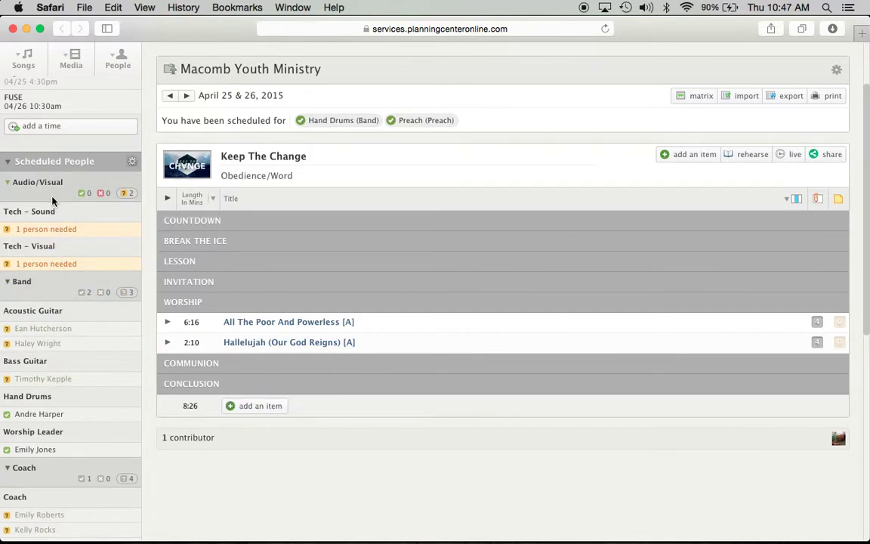
mouse_move(40, 234)
click(46, 193)
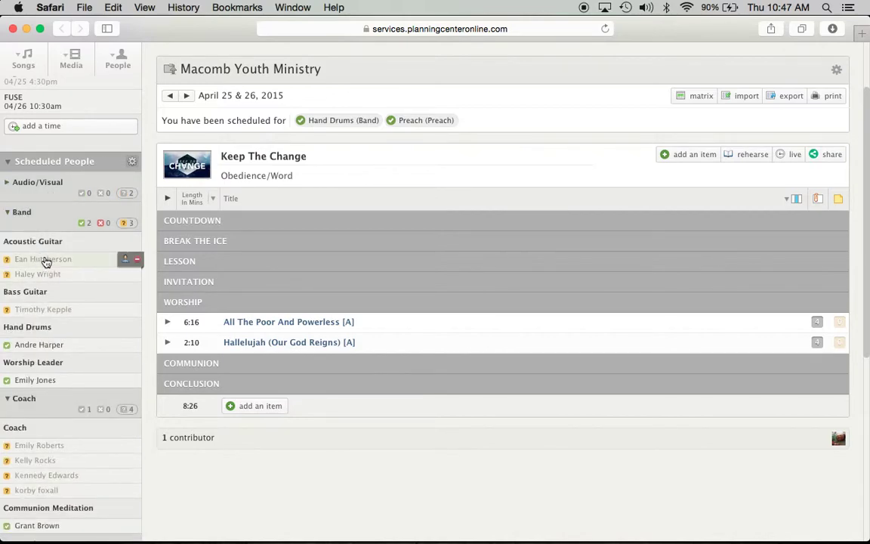
mouse_move(49, 276)
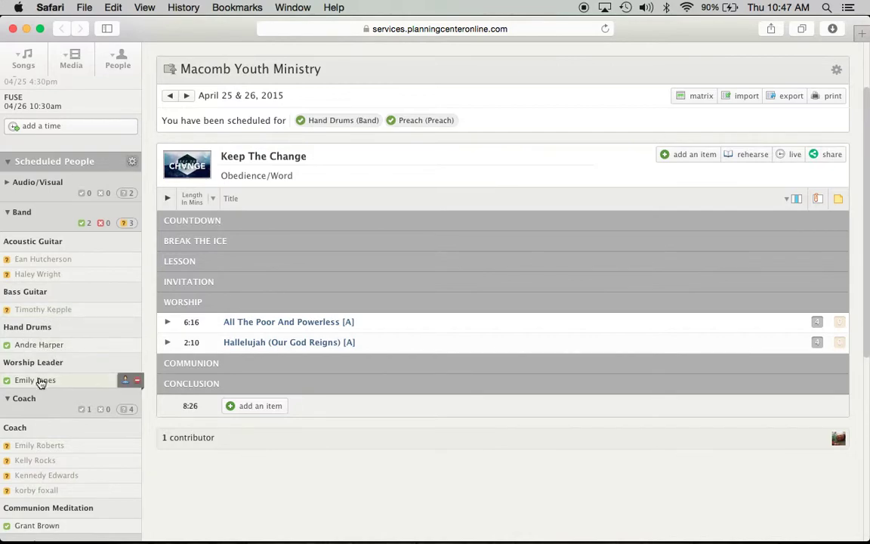
scroll(90, 380, down, 3)
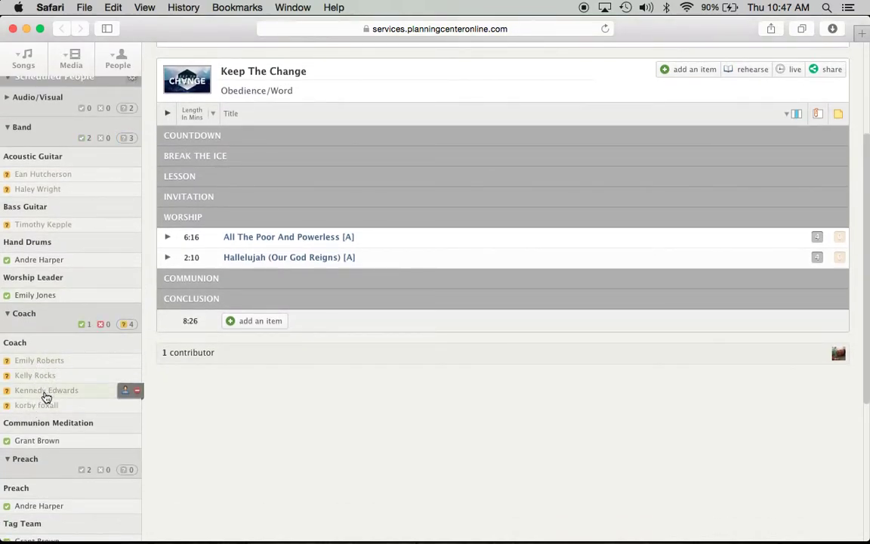
scroll(46, 397, down, 2)
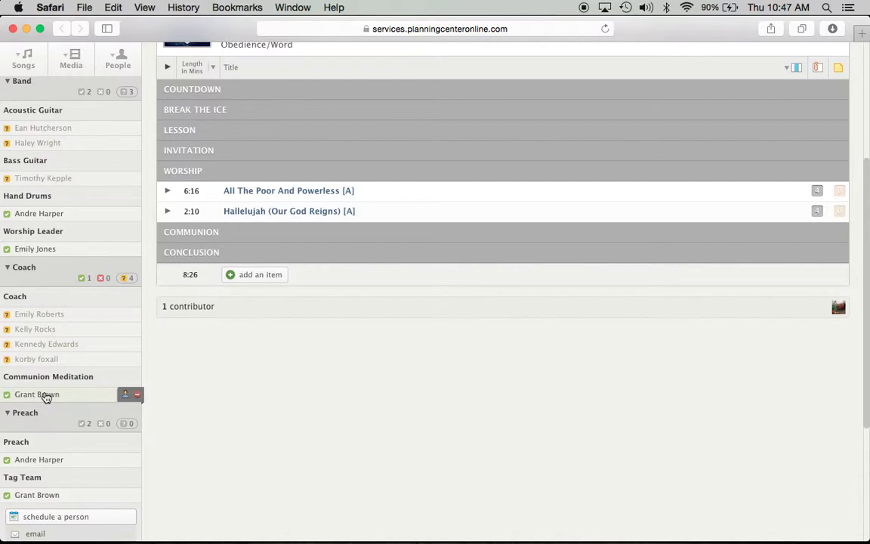
scroll(55, 424, down, 2)
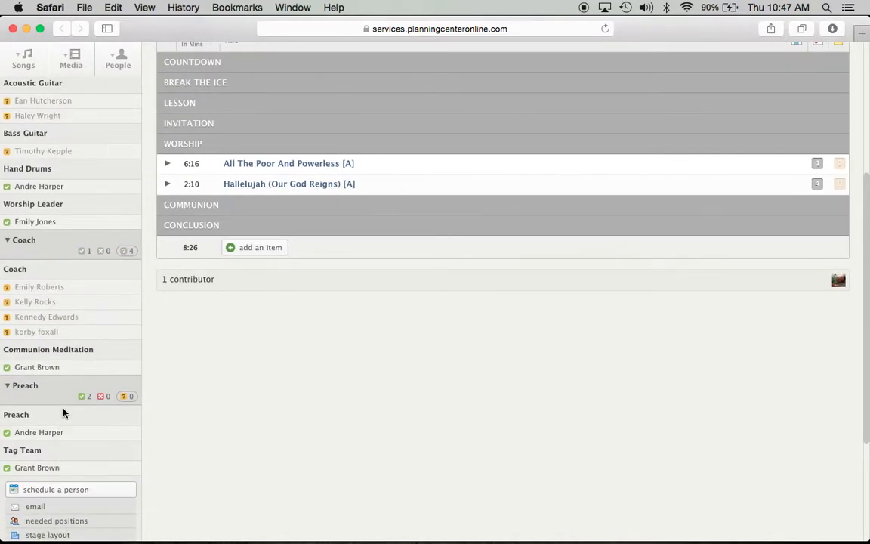
scroll(64, 412, up, 8)
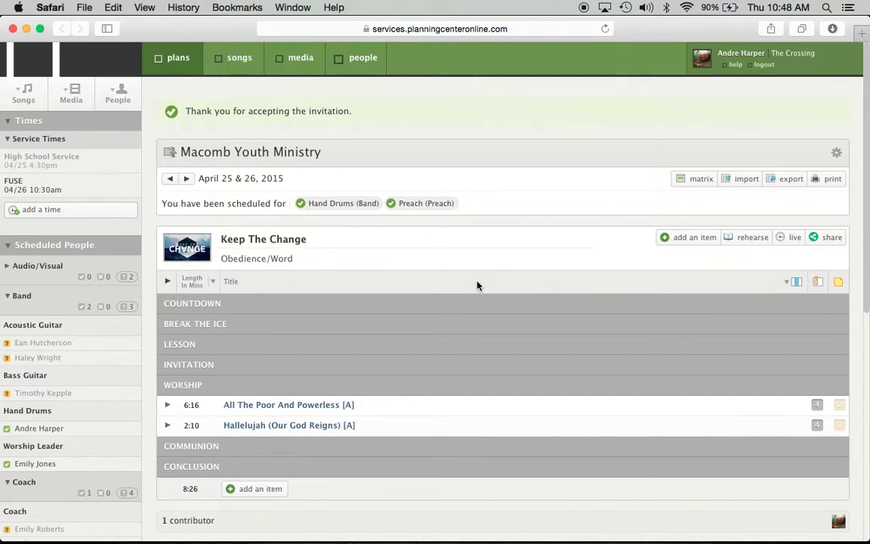
Open the YouTube attachment of the worship song All The Poor And Powerless from the plan's song list
scroll(476, 285, down, 4)
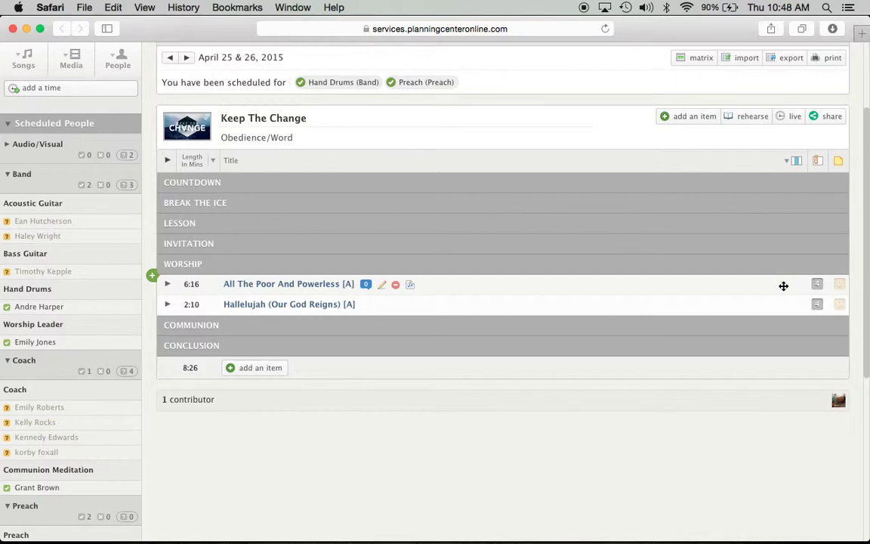
click(816, 284)
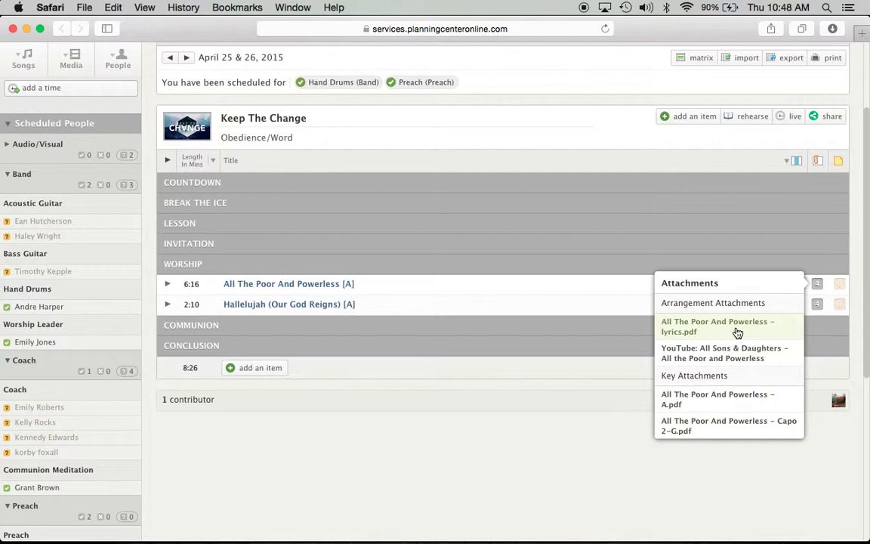
mouse_move(718, 350)
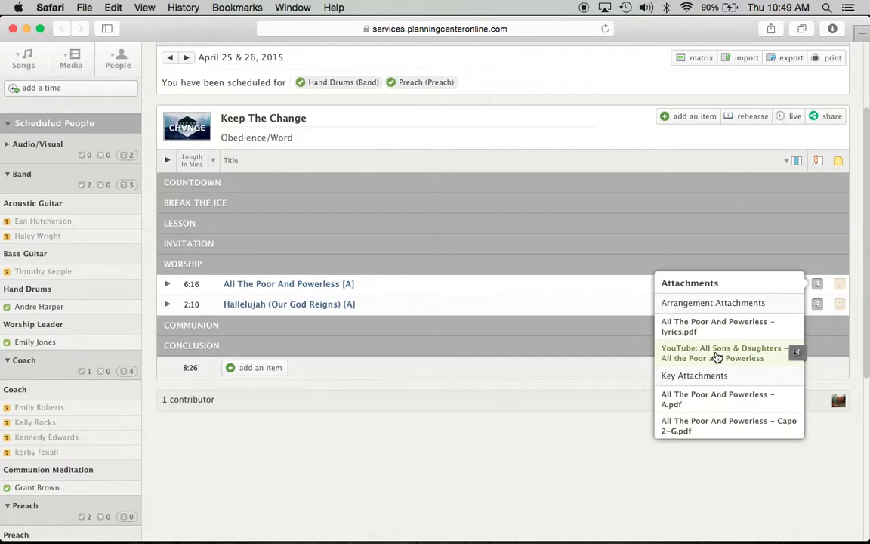
click(717, 357)
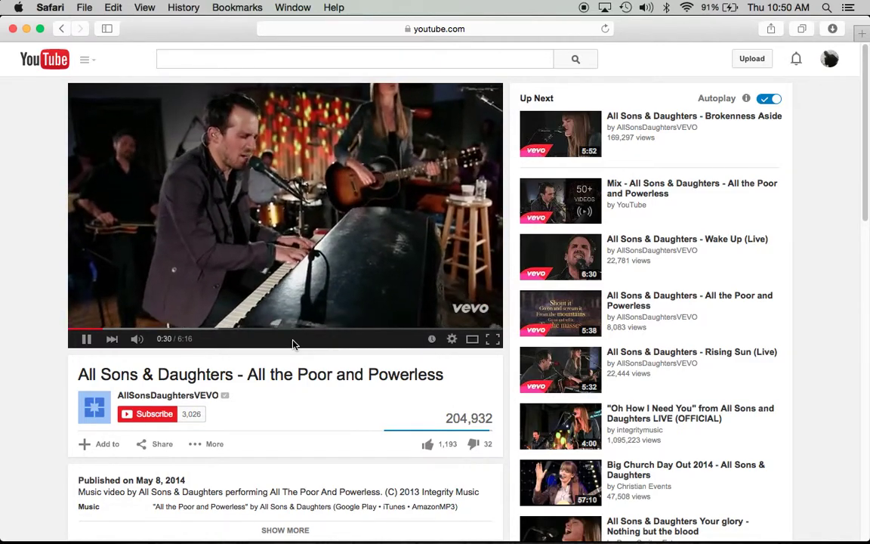
Pause the song's video and return to the April 25 & 26 Macomb Youth Ministry plan
click(87, 339)
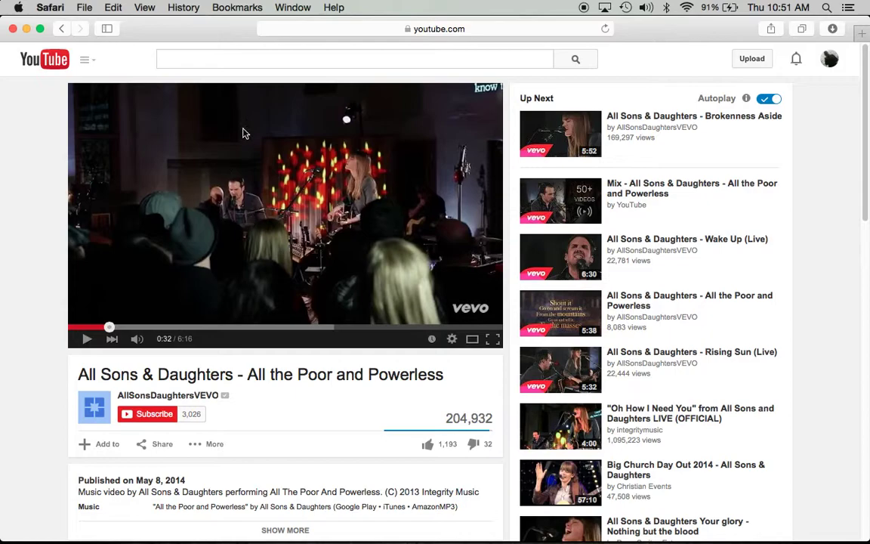
click(63, 31)
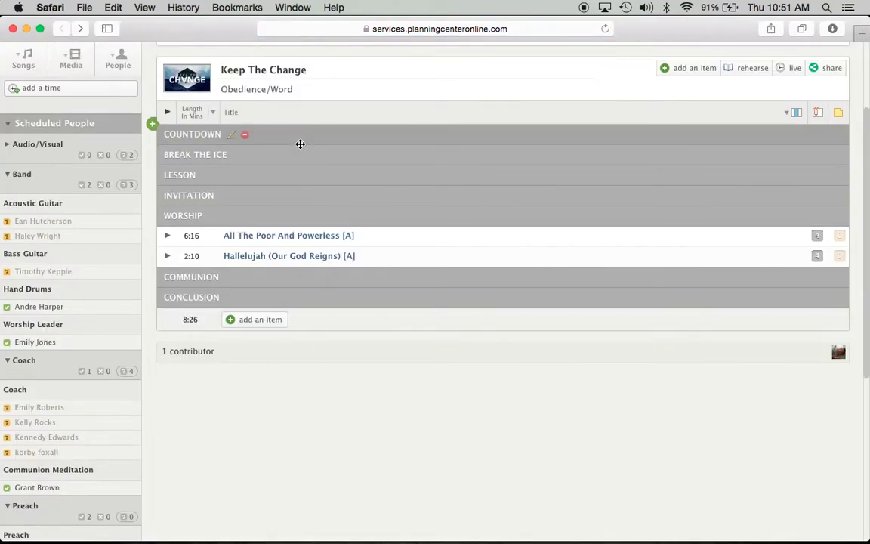
scroll(299, 143, up, 3)
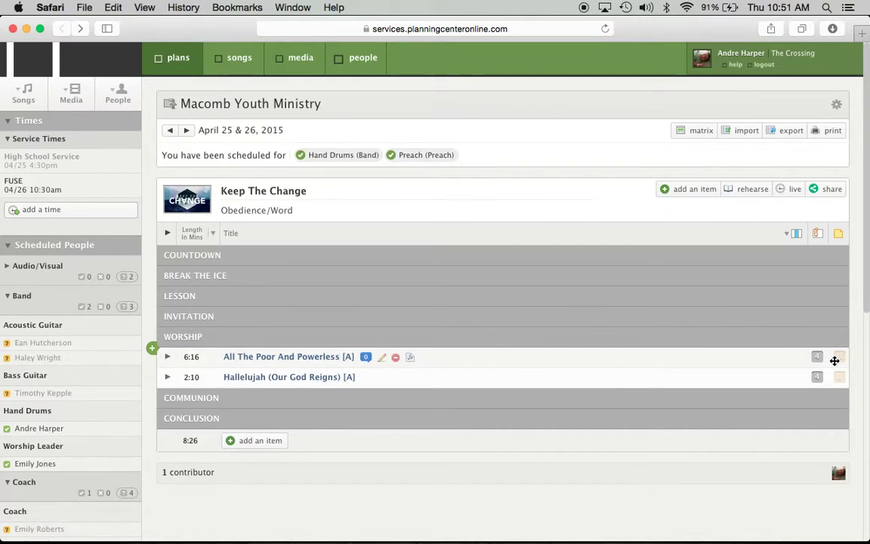
Open the attachment All The Poor And Powerless - A.pdf and read through its chord chart to page 2
mouse_move(823, 375)
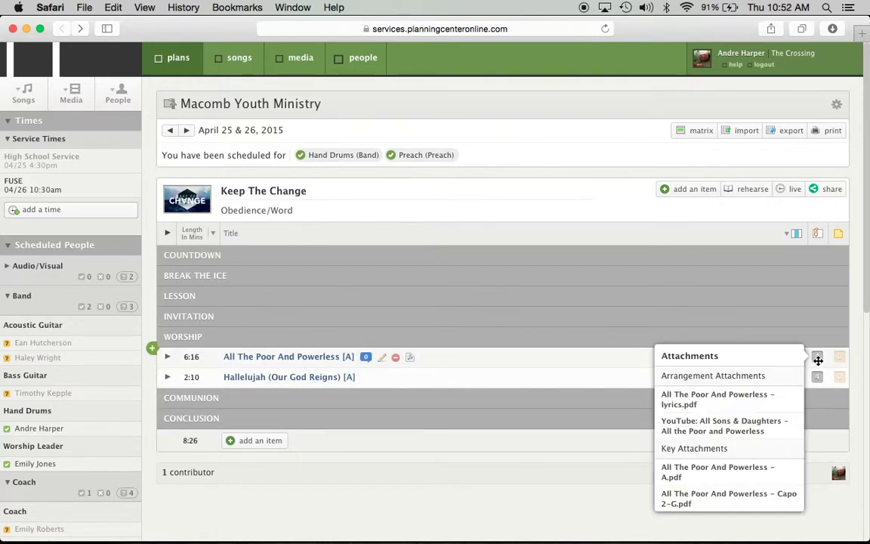
click(717, 473)
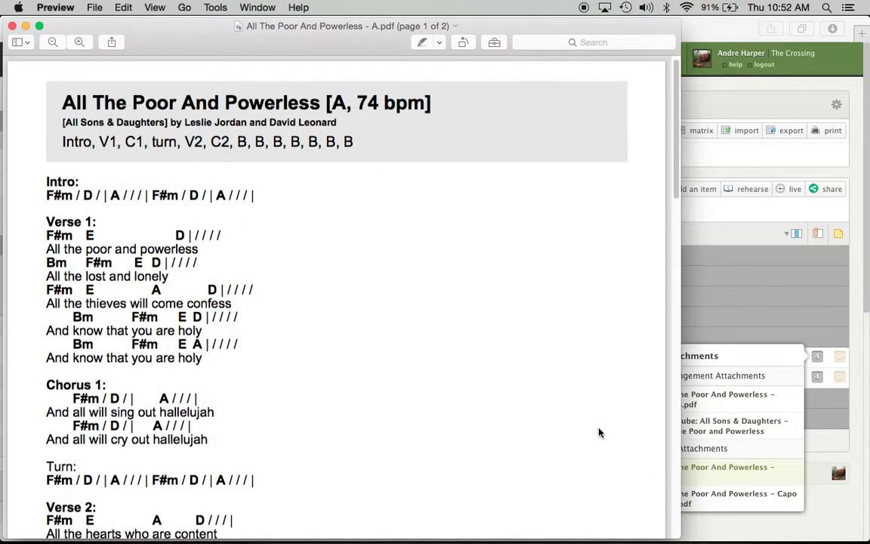
scroll(502, 356, down, 1)
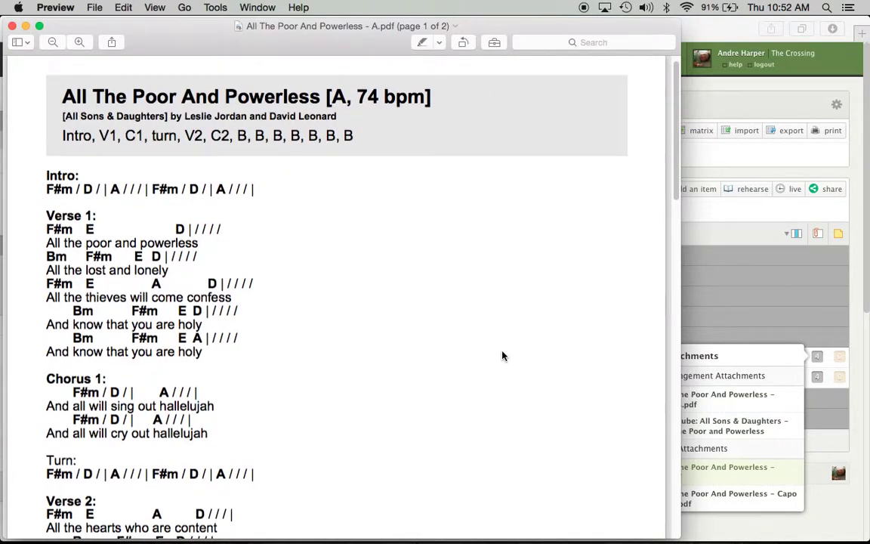
scroll(502, 355, up, 1)
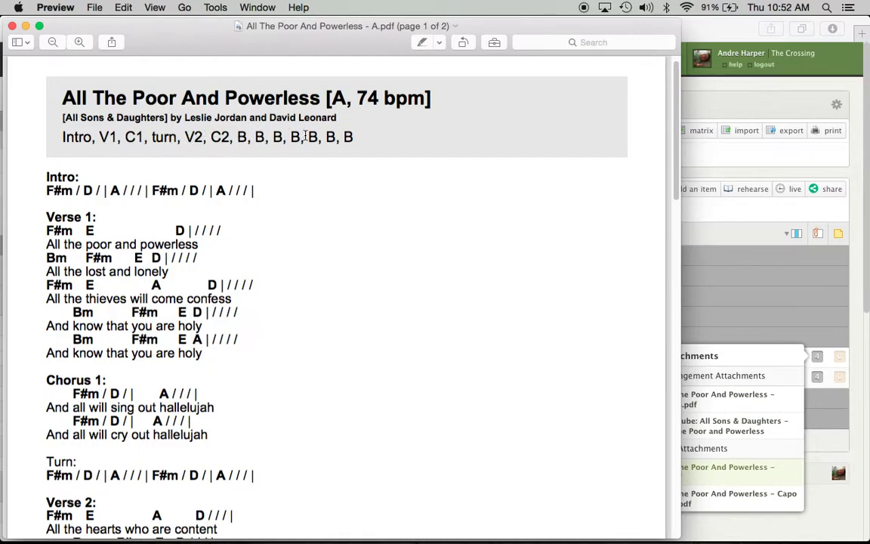
scroll(341, 138, down, 3)
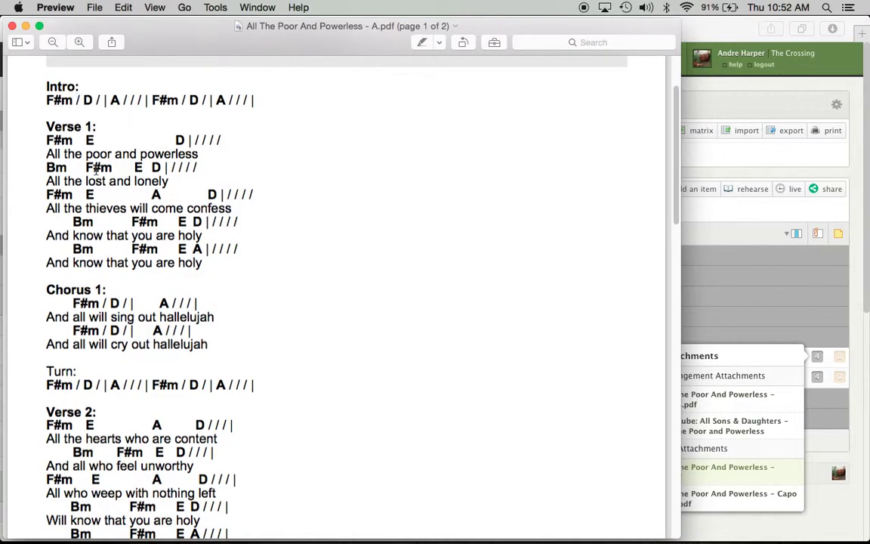
scroll(96, 171, down, 5)
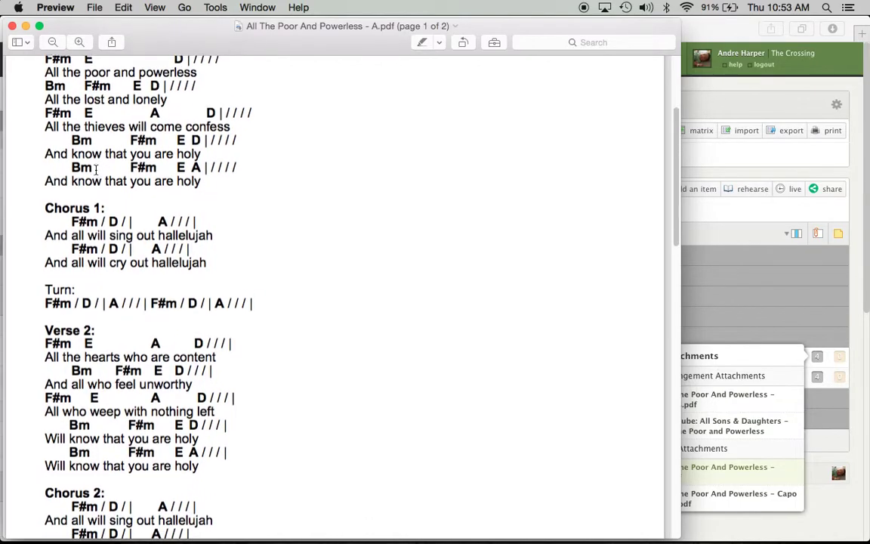
scroll(96, 170, down, 20)
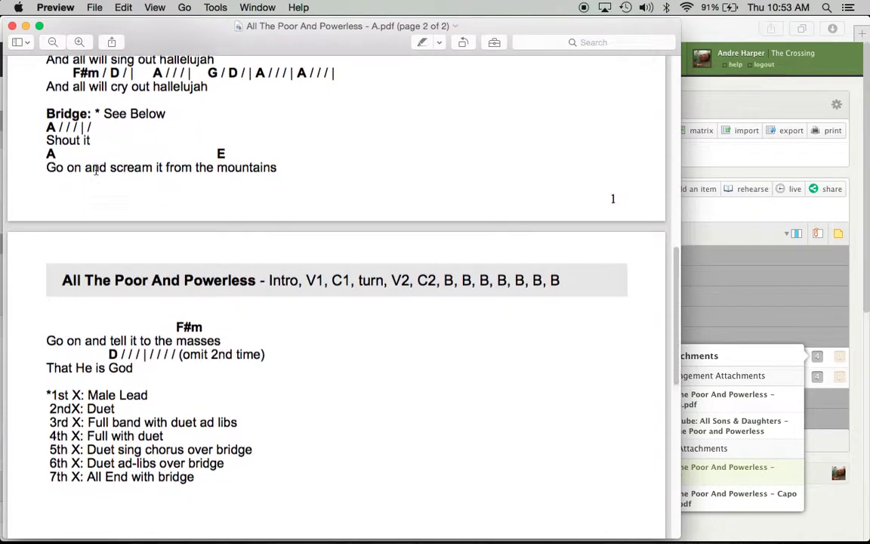
Finish reading page 2 of the All The Poor And Powerless chord chart, close the PDF and return to the plan in Safari
scroll(96, 169, down, 2)
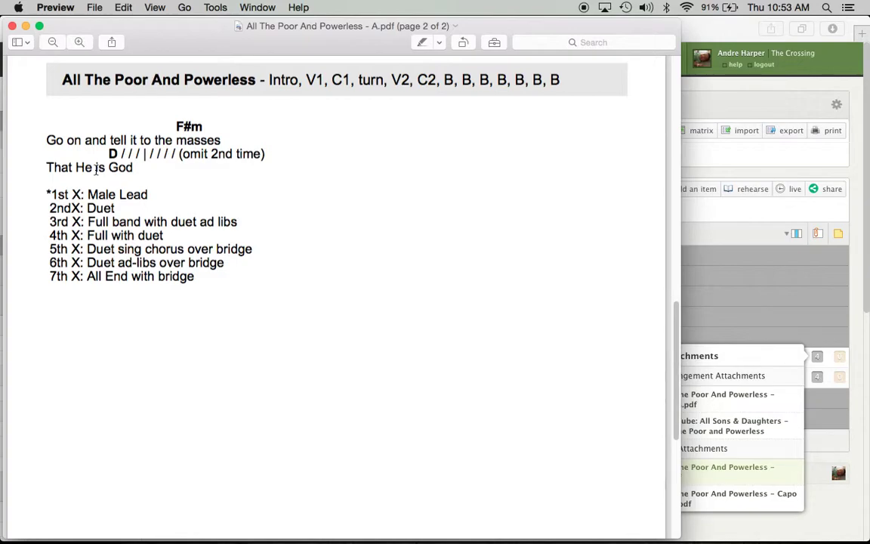
scroll(95, 169, up, 20)
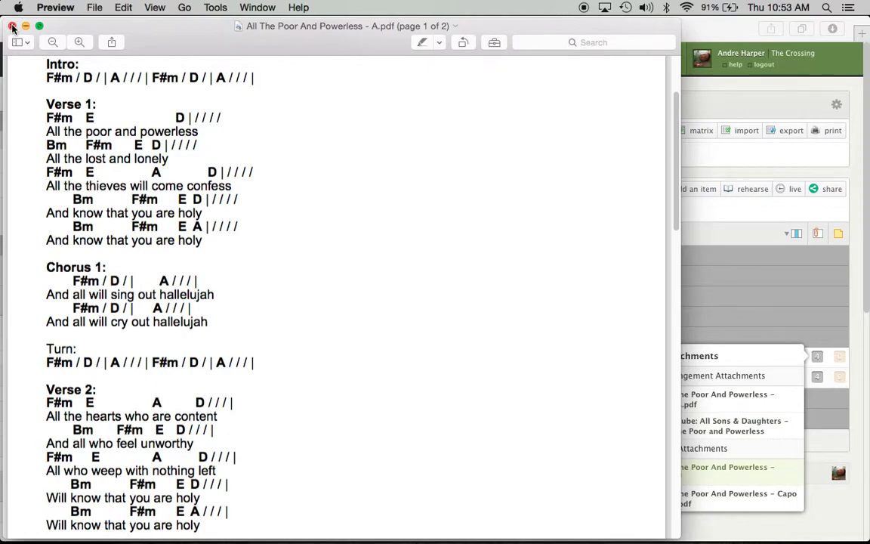
click(12, 27)
click(376, 308)
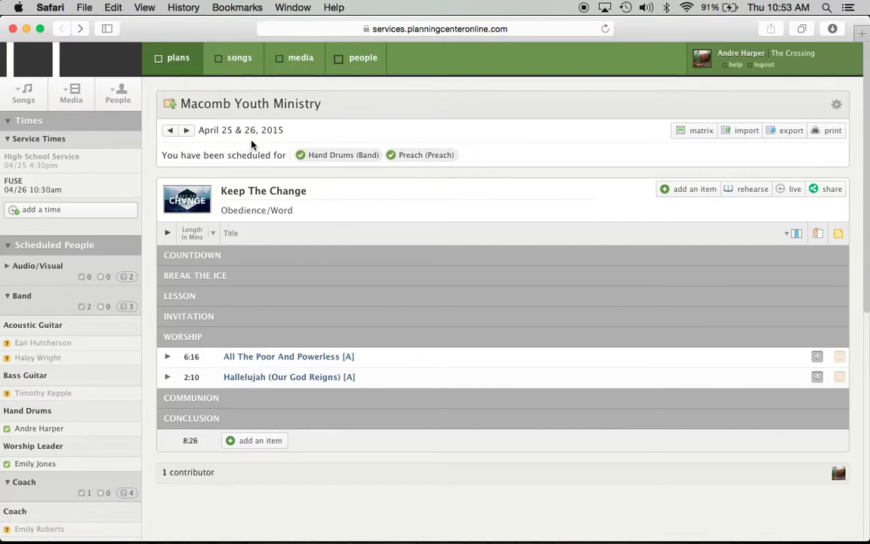
Advance past the May 2 & 3 plan to the May 9 & 10, 2015 plan and review its songs and scheduled Band members
mouse_move(253, 254)
click(188, 131)
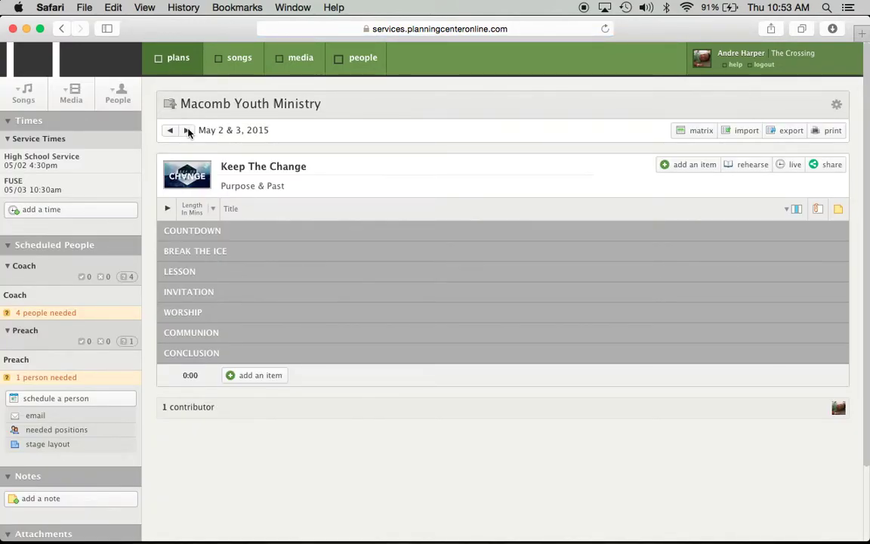
mouse_move(266, 270)
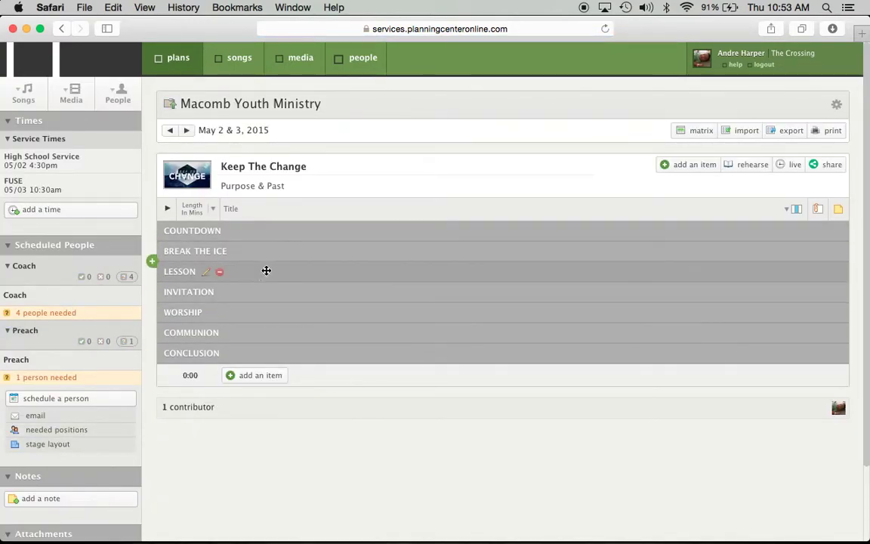
click(187, 131)
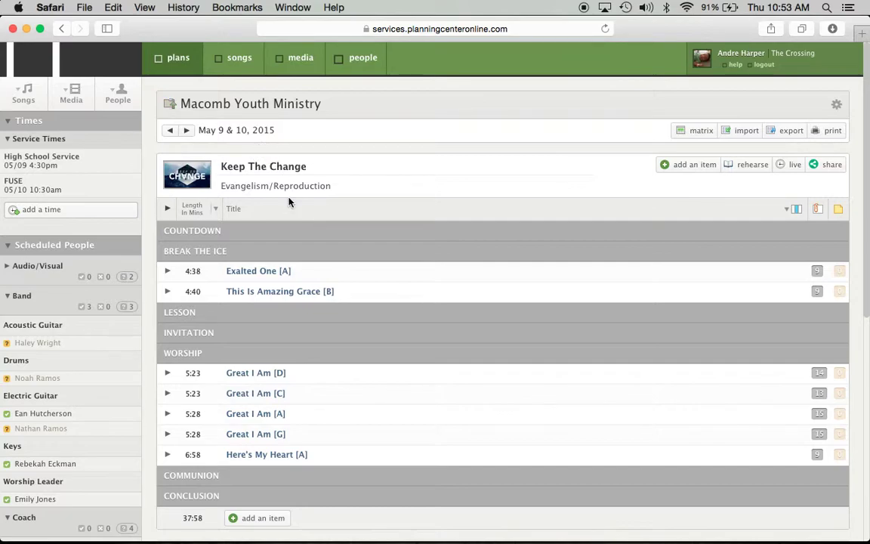
scroll(287, 198, down, 3)
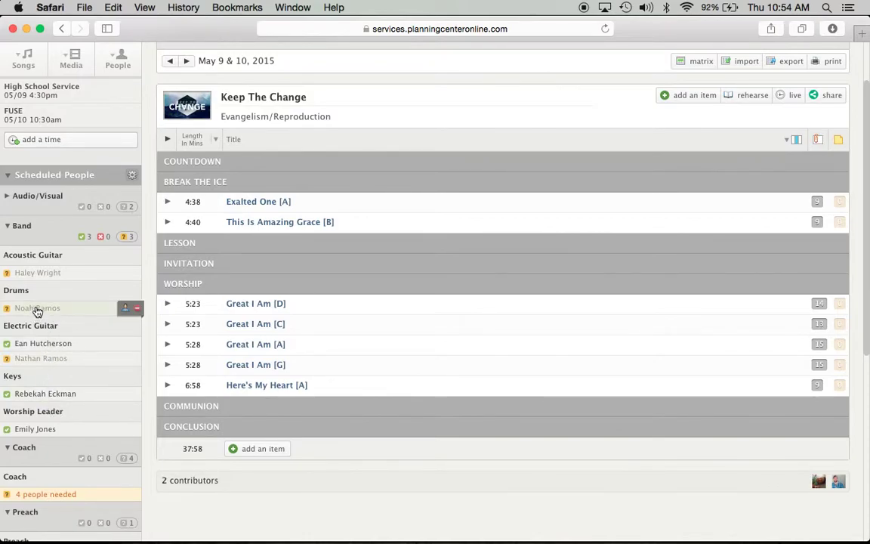
scroll(279, 344, up, 3)
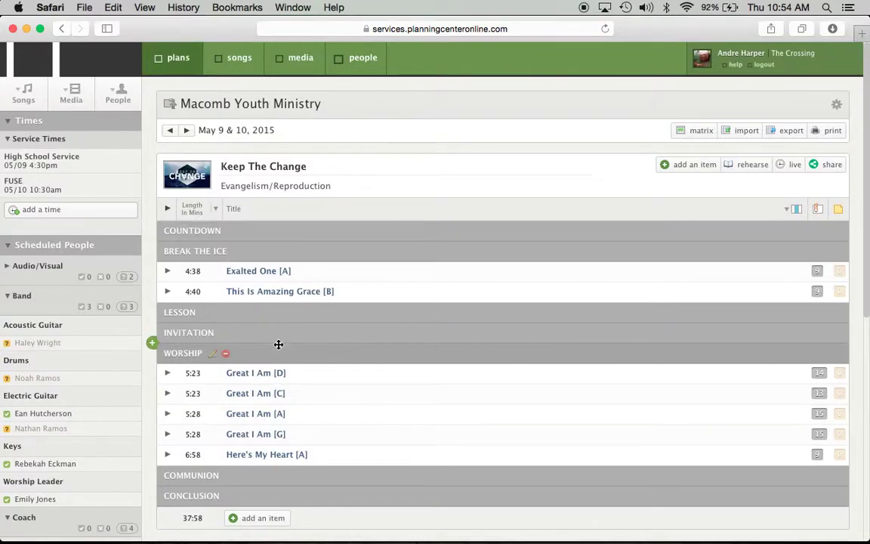
Look over the song, arrangement and key attachments of Exalted One under Break The Ice
click(816, 270)
click(816, 271)
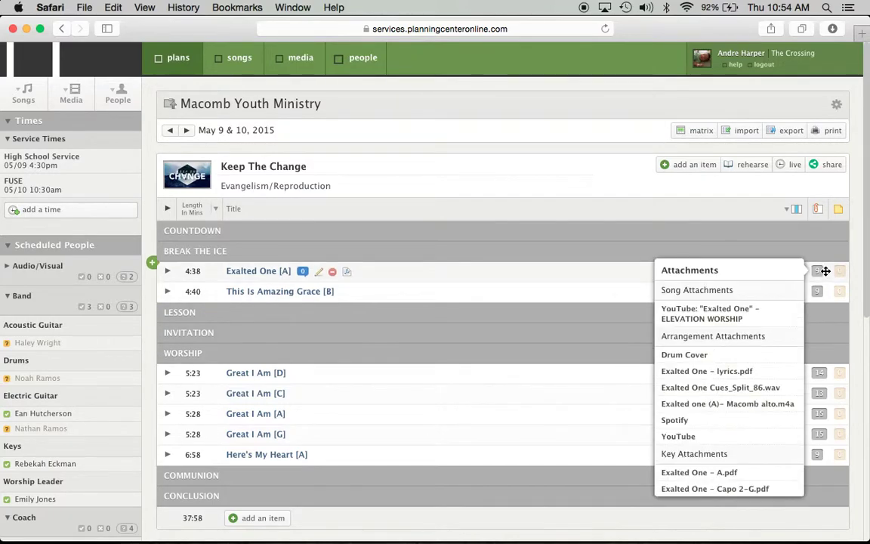
click(817, 287)
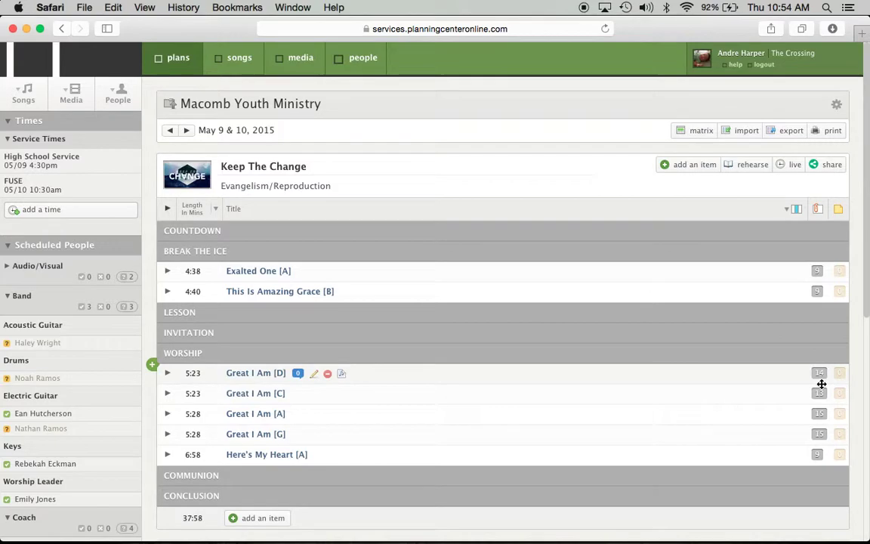
mouse_move(822, 413)
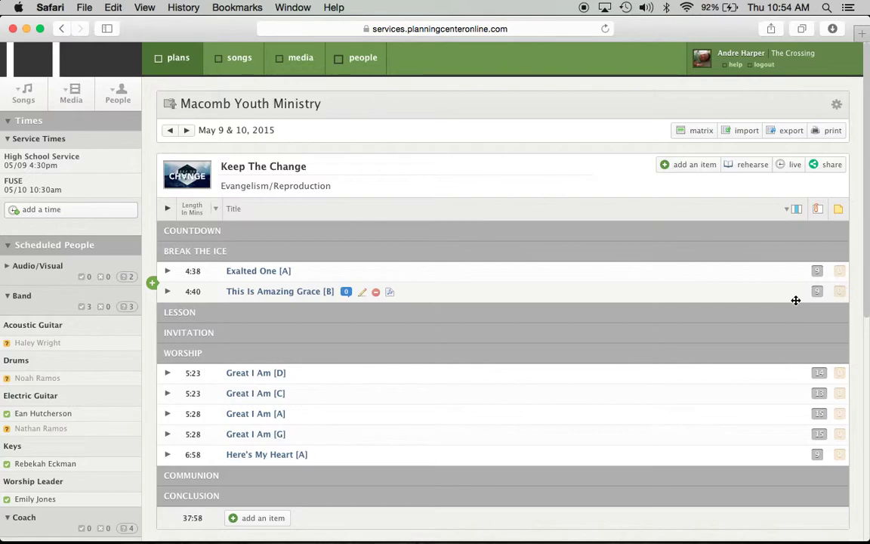
mouse_move(816, 269)
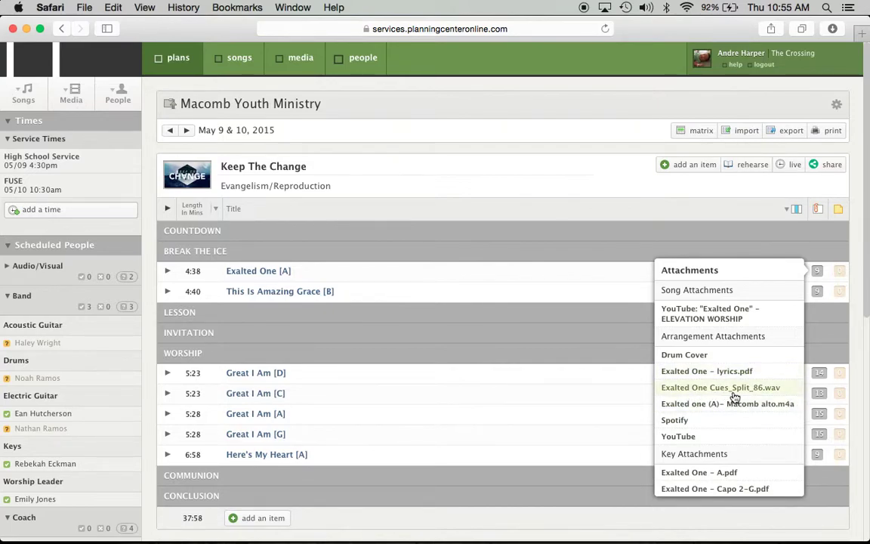
mouse_move(734, 408)
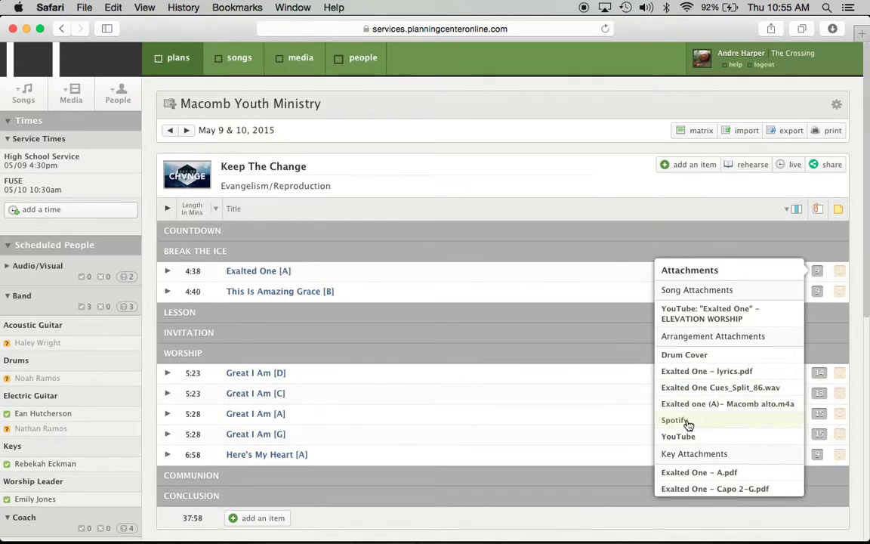
Open the key attachment Exalted One - A.pdf, read through both pages of the chord chart, and close it to return to the plan
click(690, 474)
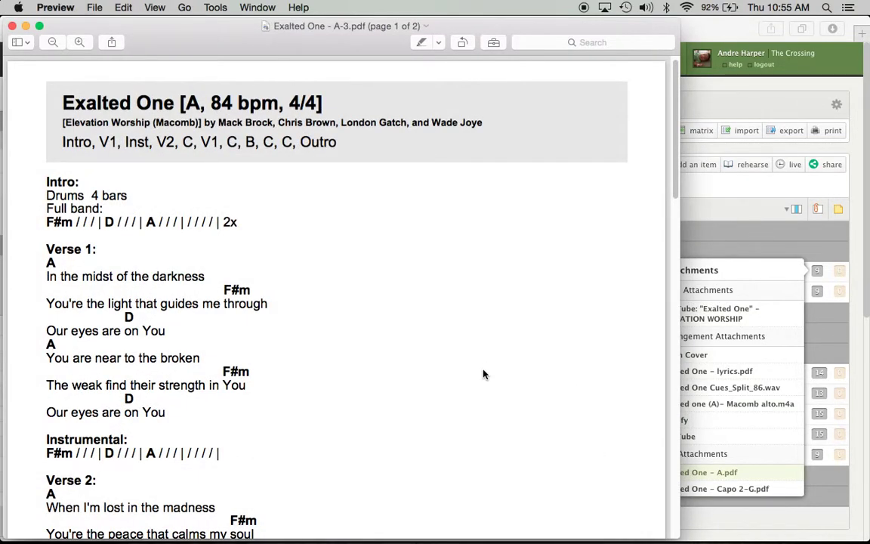
scroll(483, 374, down, 10)
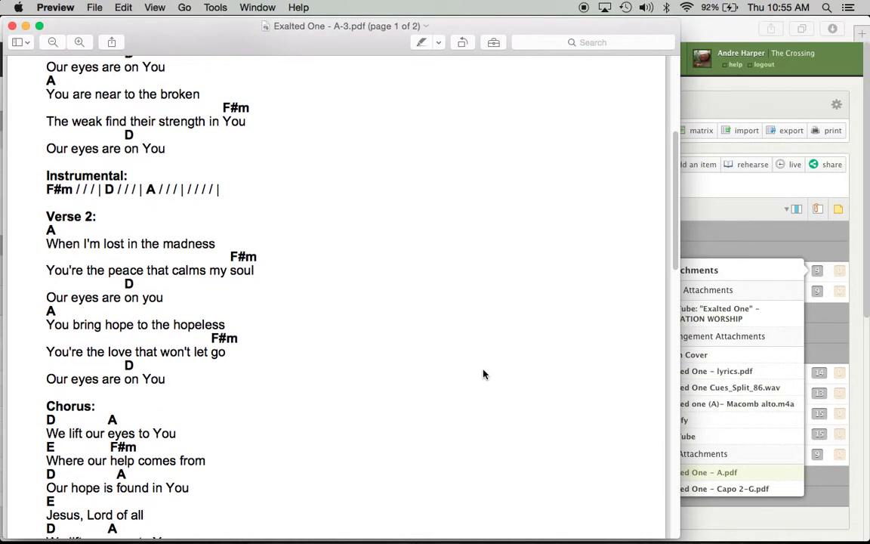
scroll(483, 374, down, 15)
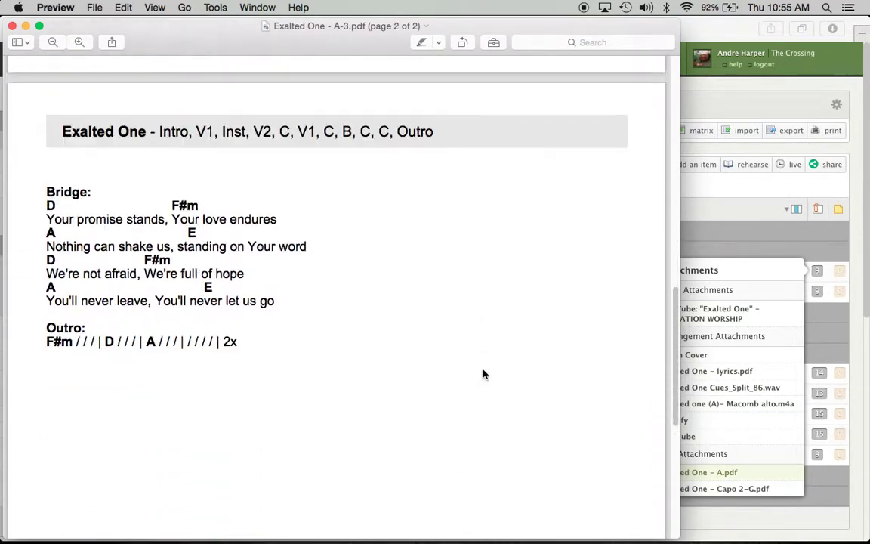
scroll(483, 373, up, 20)
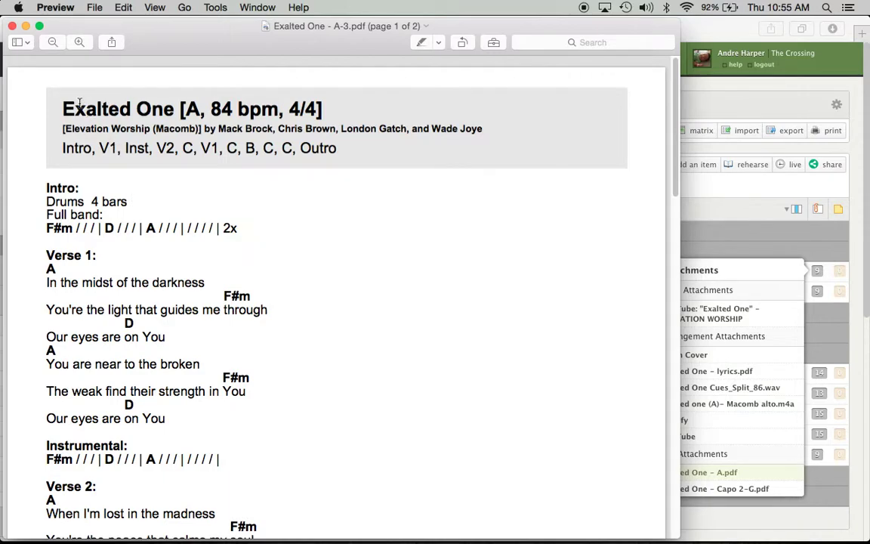
click(12, 27)
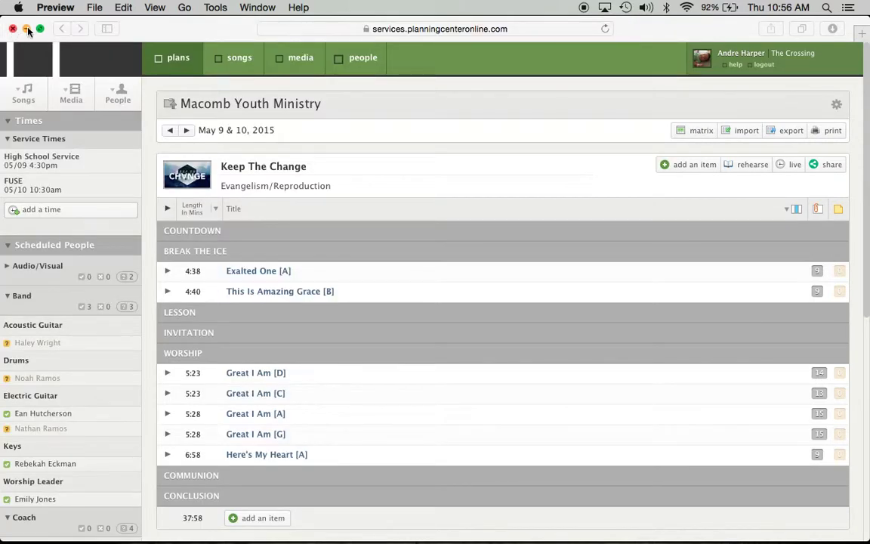
click(490, 292)
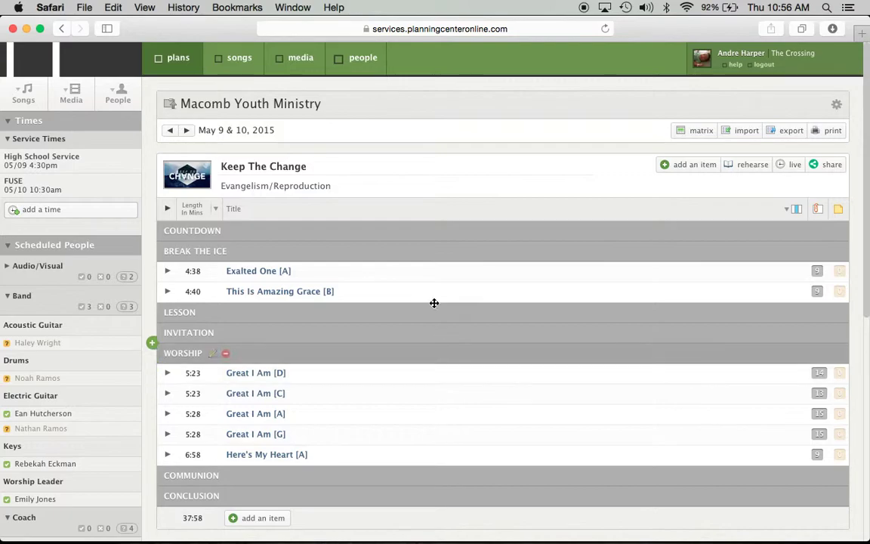
Review the rest of the May 9 & 10 plan and check the attachment list of Exalted One again
scroll(490, 288, down, 3)
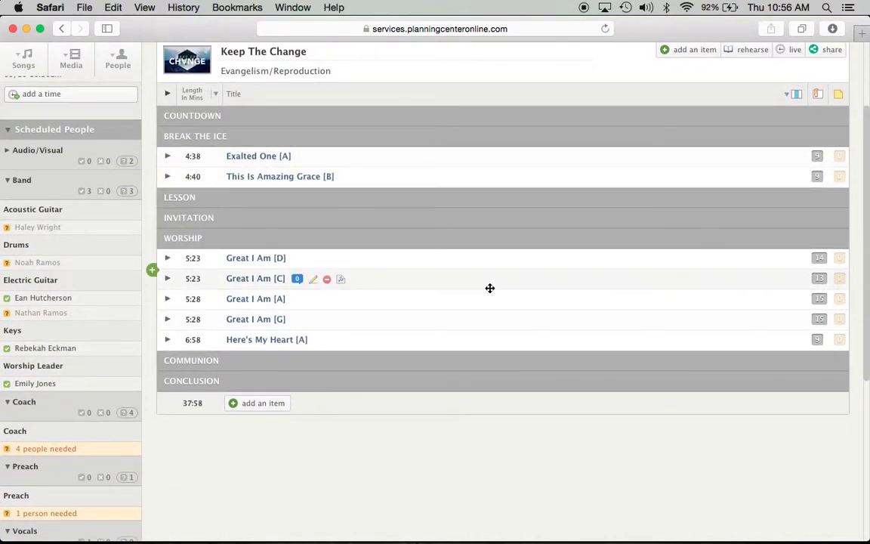
click(818, 157)
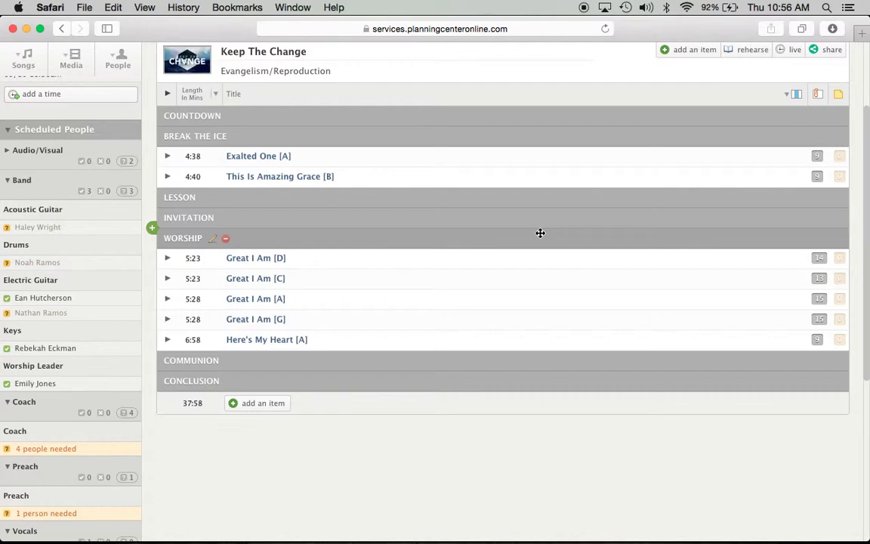
scroll(539, 232, up, 3)
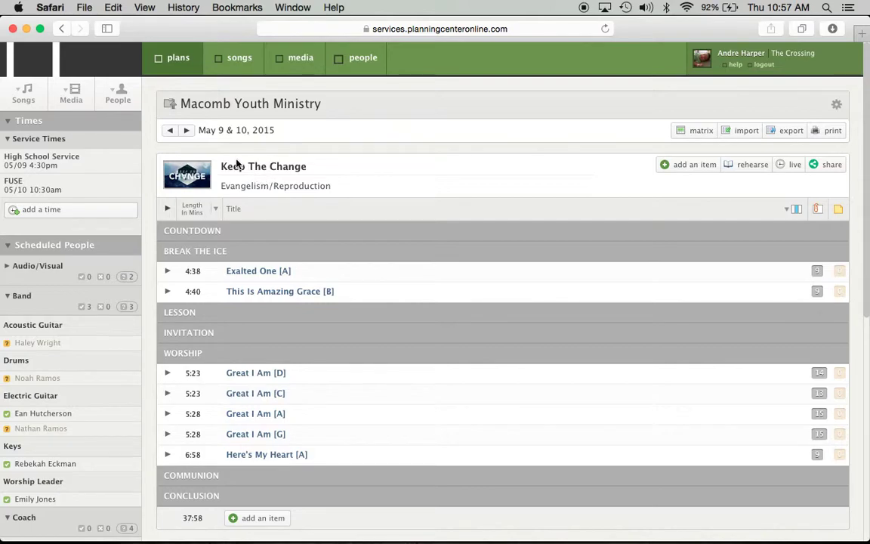
Go back to the April 25 & 26, 2015 plan and look over its worship songs and scheduled positions
click(171, 132)
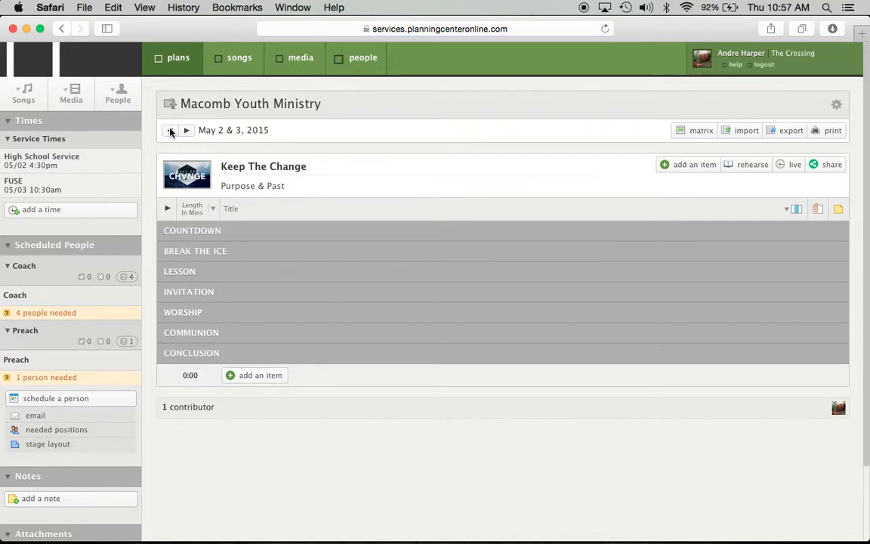
click(169, 131)
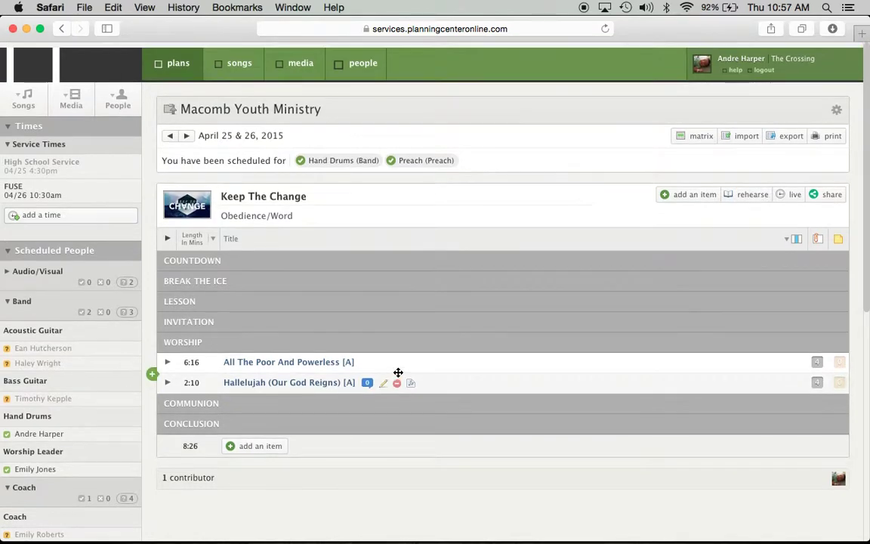
scroll(398, 372, down, 1)
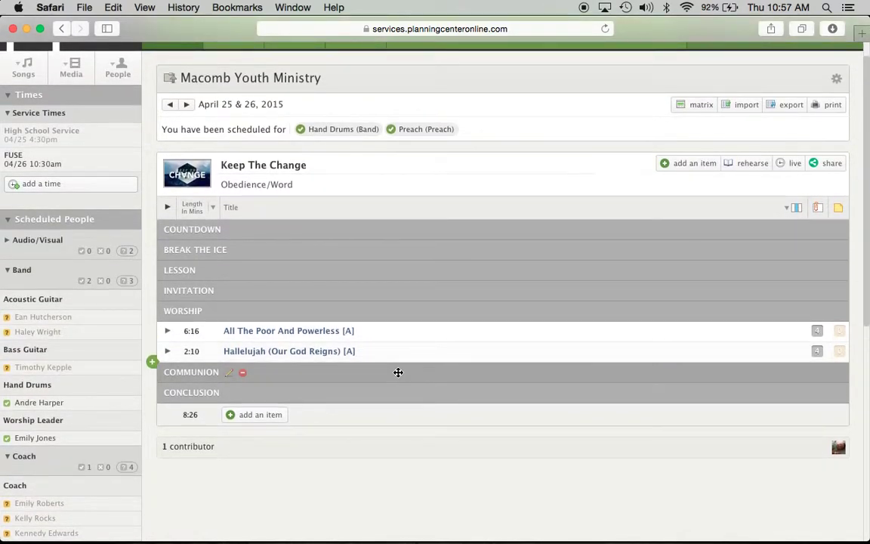
scroll(398, 372, up, 1)
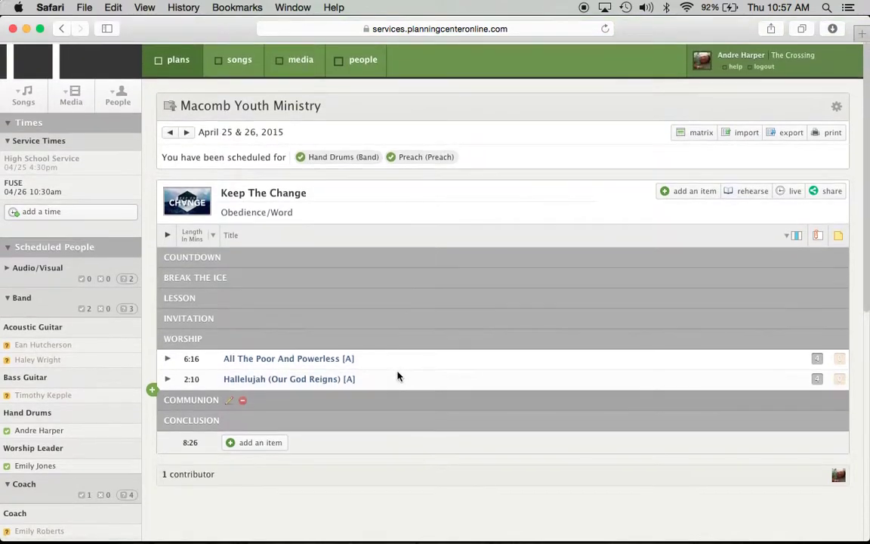